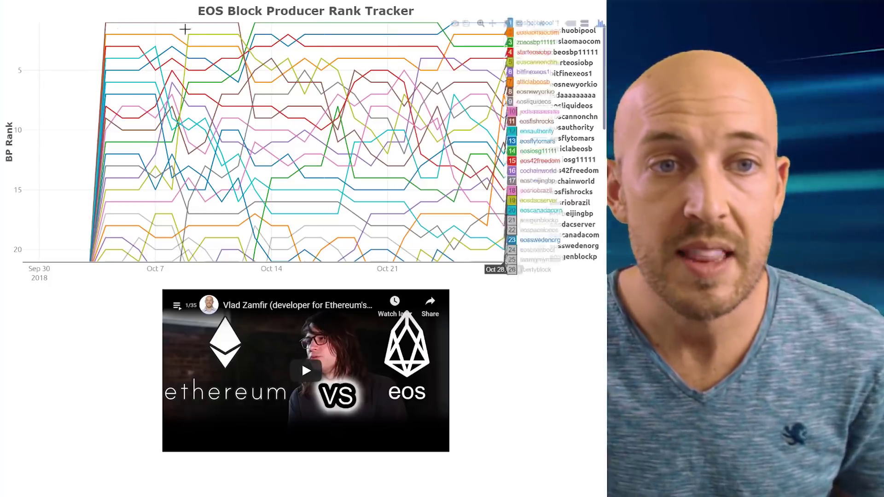
mouse_move(111, 61)
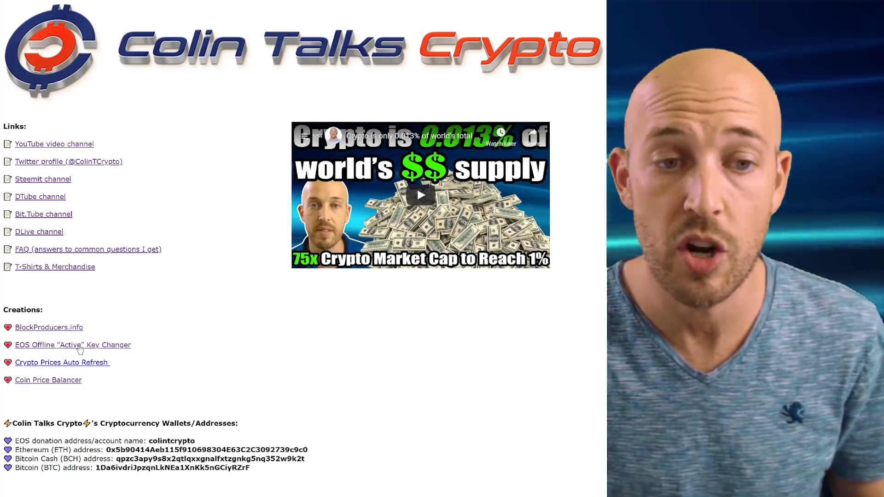
Step: Open the EOS Offline "Active" Key Changer tool from the Creations list
click(80, 349)
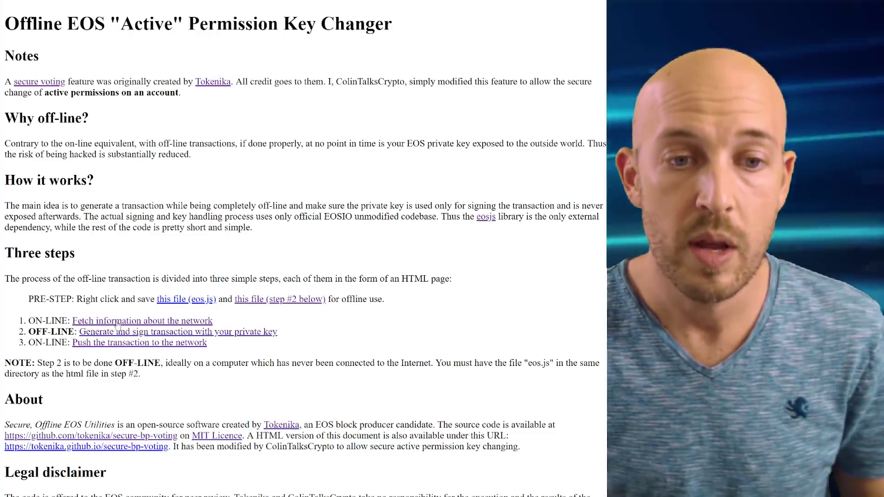
click(113, 322)
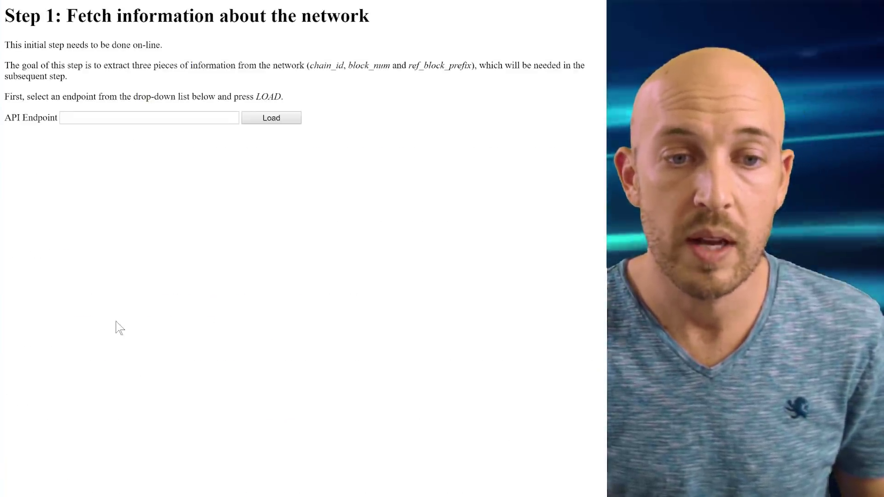
click(233, 118)
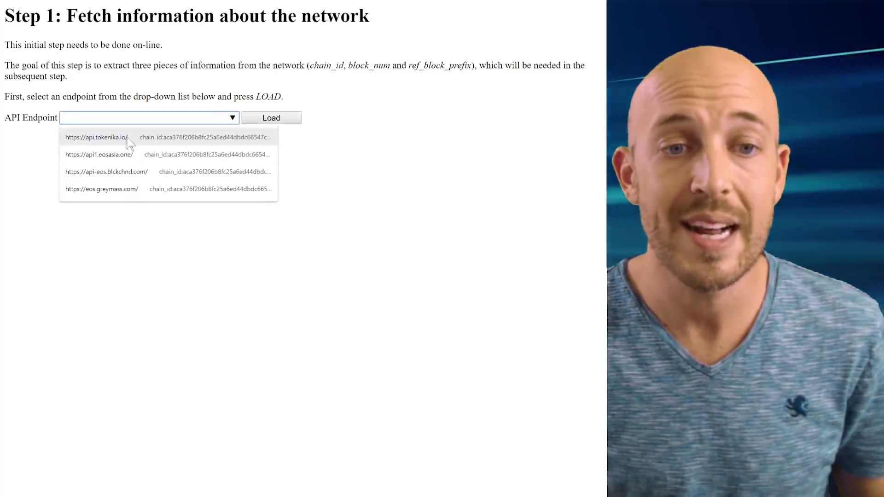
click(115, 189)
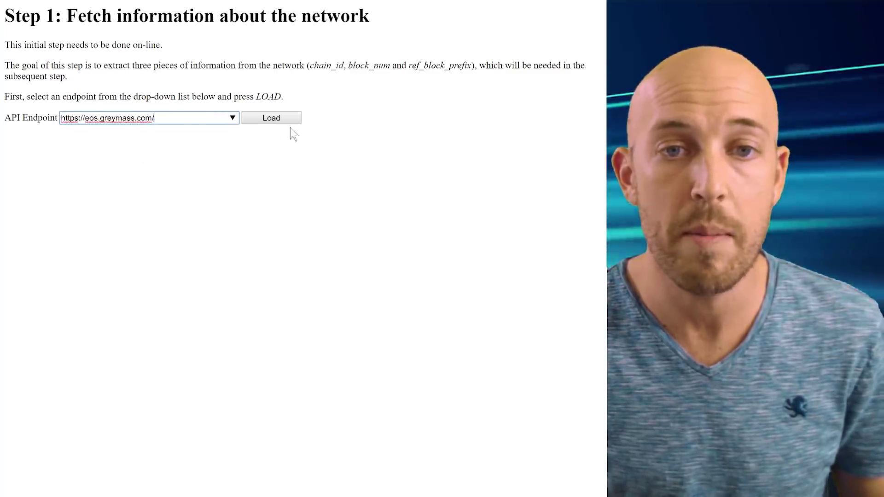
click(276, 118)
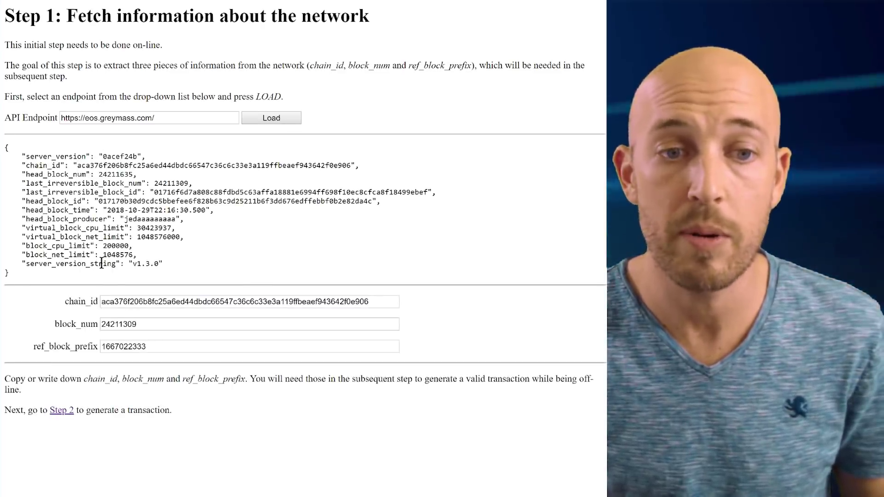
click(170, 301)
click(130, 325)
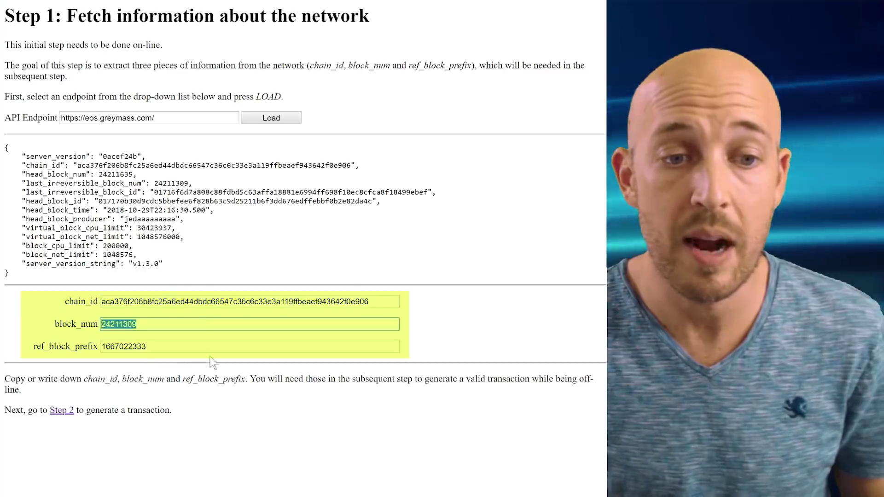
click(138, 346)
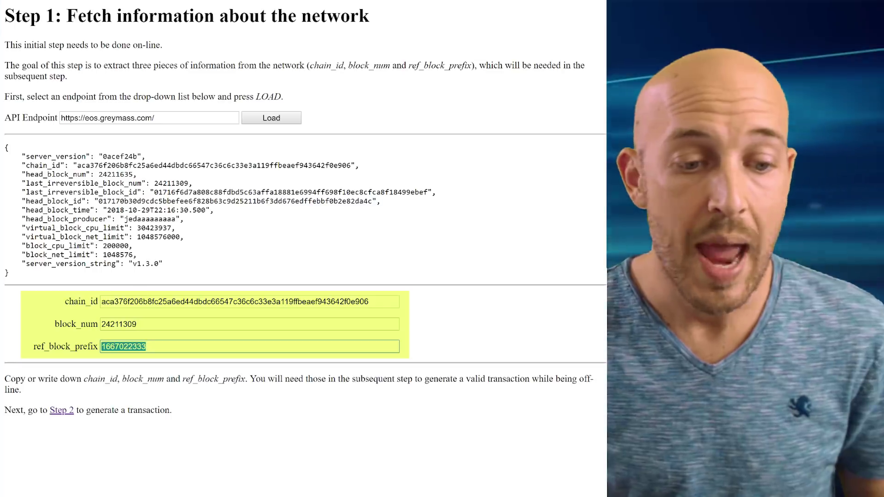
key(alt+Tab)
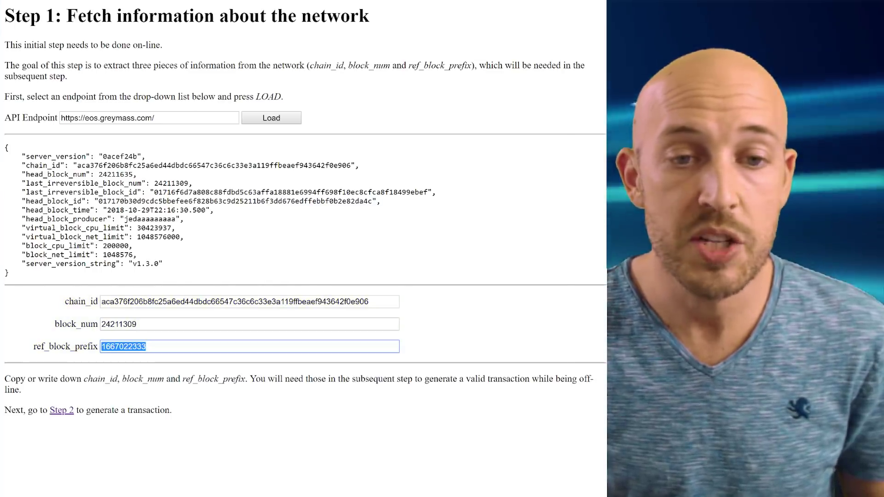
Step: Highlight the noted chain_id, block_num 24023913, ref_block_prefix 392230485 and Ledger public key
drag(315, 111, 328, 32)
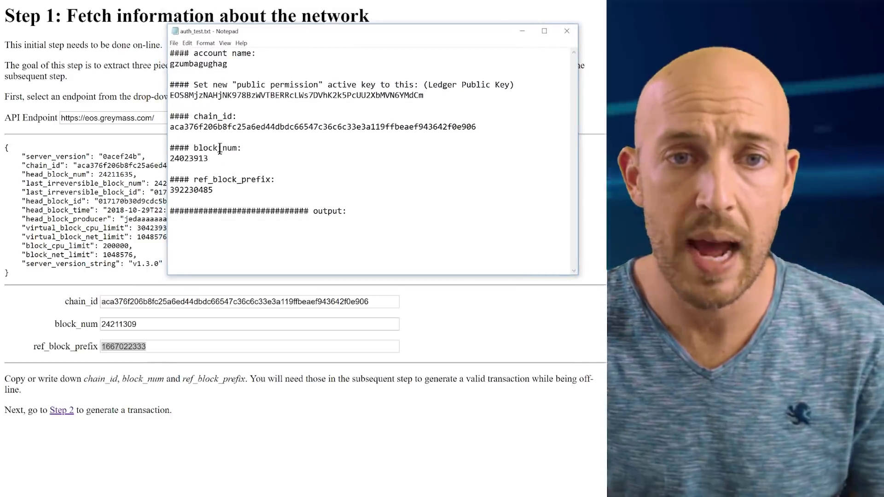
double_click(219, 127)
double_click(202, 158)
double_click(210, 191)
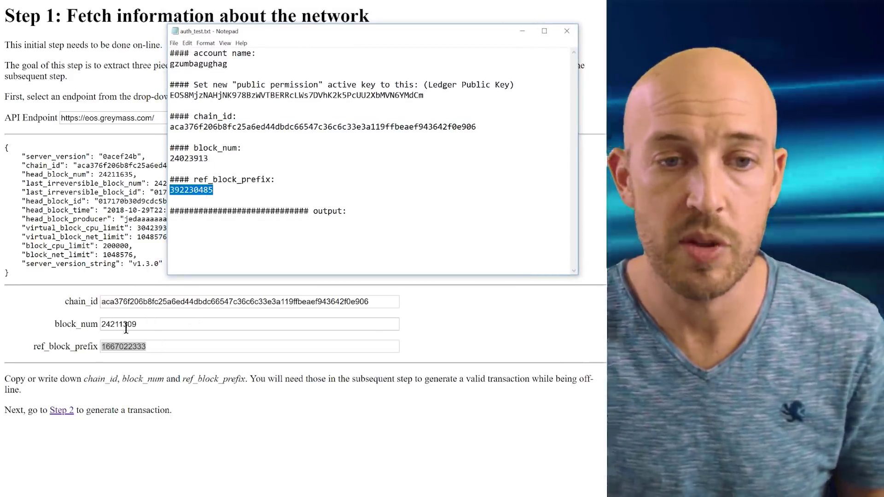
double_click(279, 96)
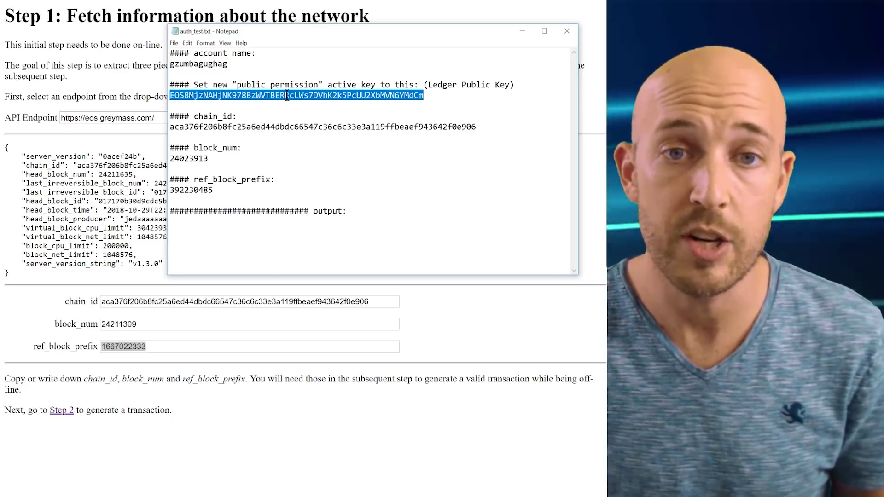
click(427, 95)
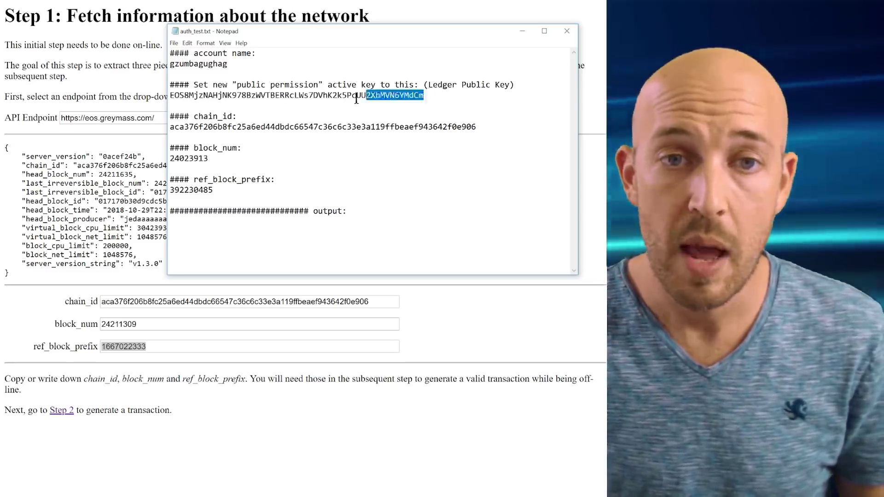
drag(342, 99, 168, 96)
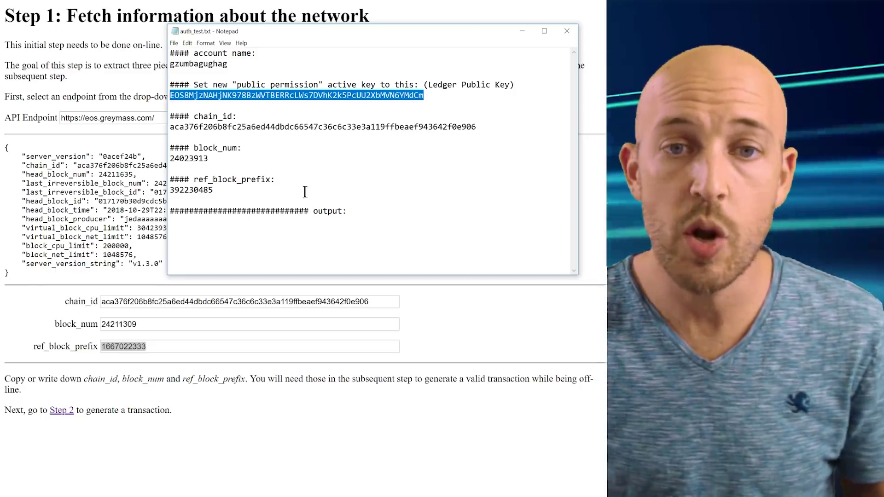
Step: Highlight the noted account name and the full notes, then clear the selection
drag(264, 189, 164, 99)
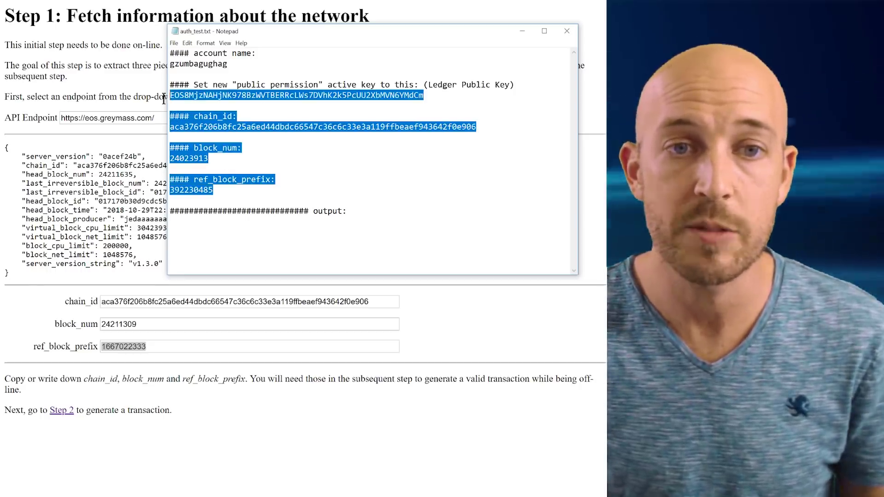
click(298, 181)
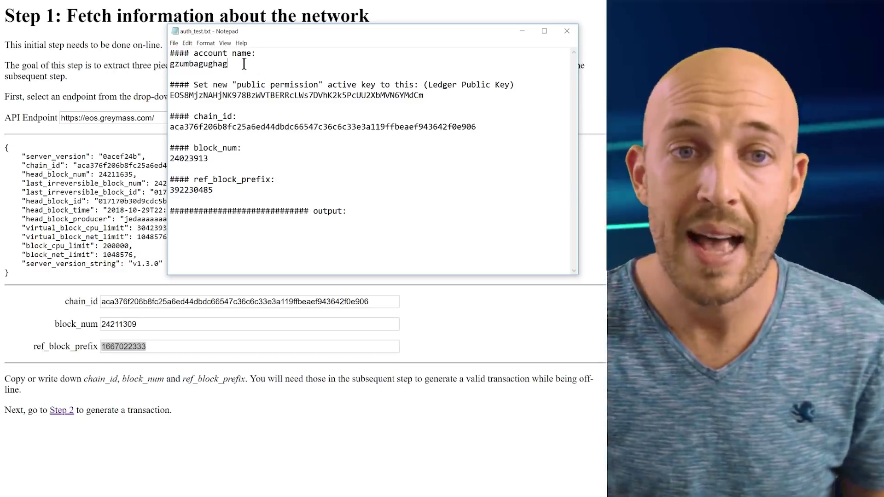
drag(244, 65, 164, 64)
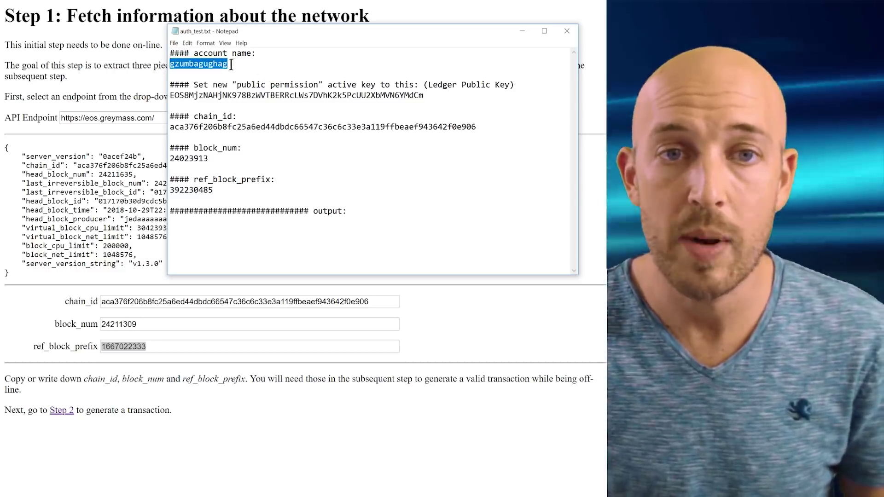
click(175, 65)
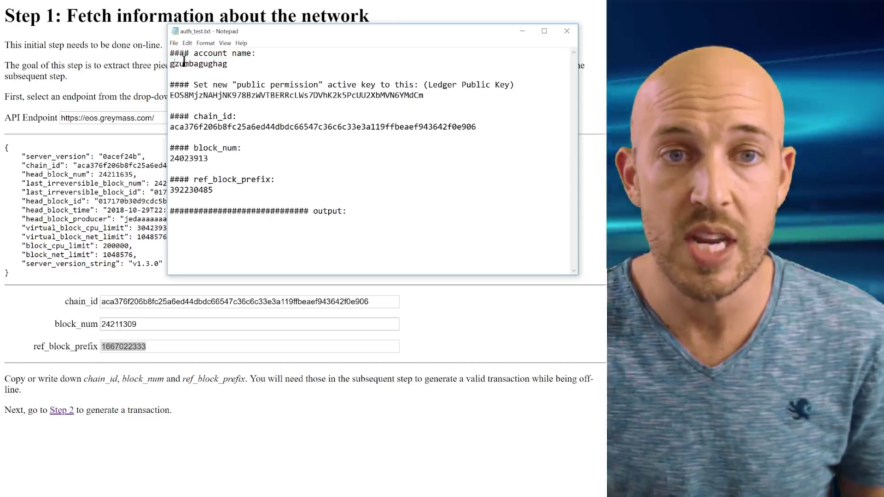
double_click(234, 65)
key(ctrl+c)
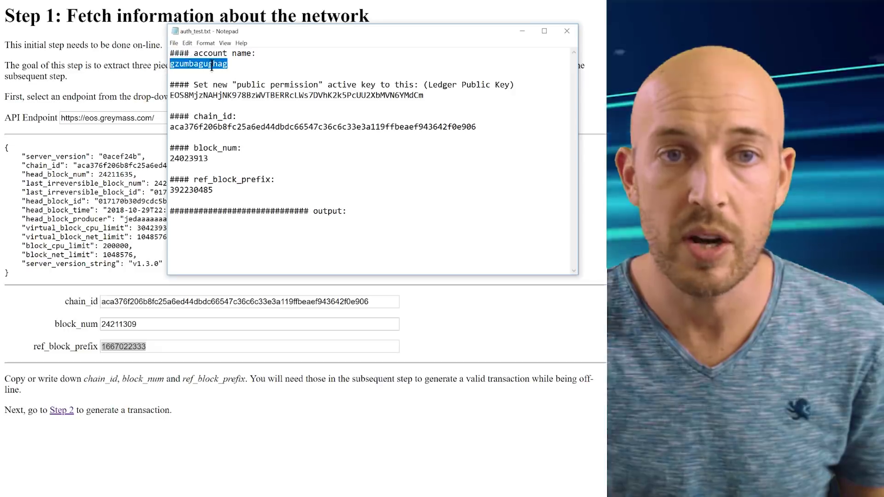
click(251, 194)
drag(251, 193, 148, 55)
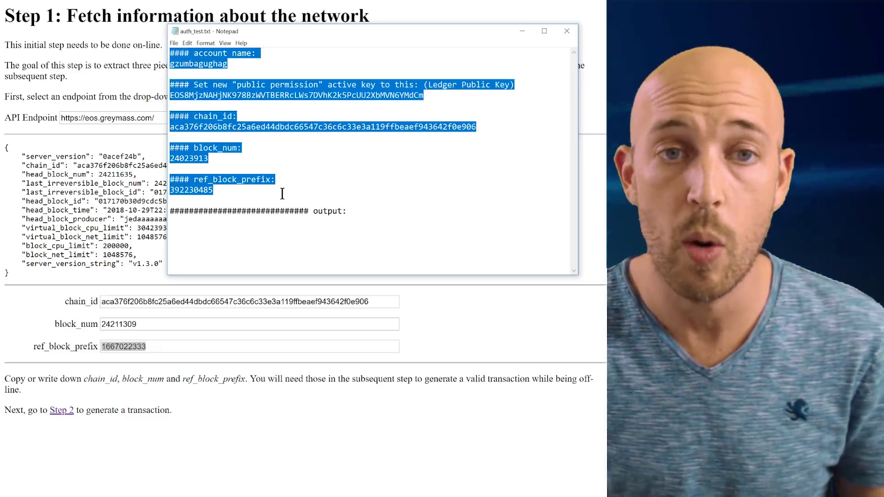
click(252, 202)
Step: Go from the Step 1 results to the Step 2 offline transaction form, keeping the notes handy
click(129, 134)
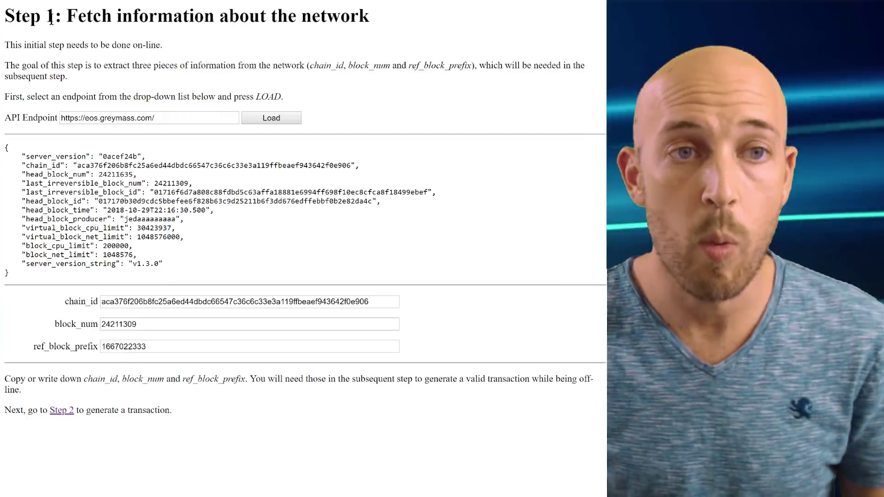
click(62, 414)
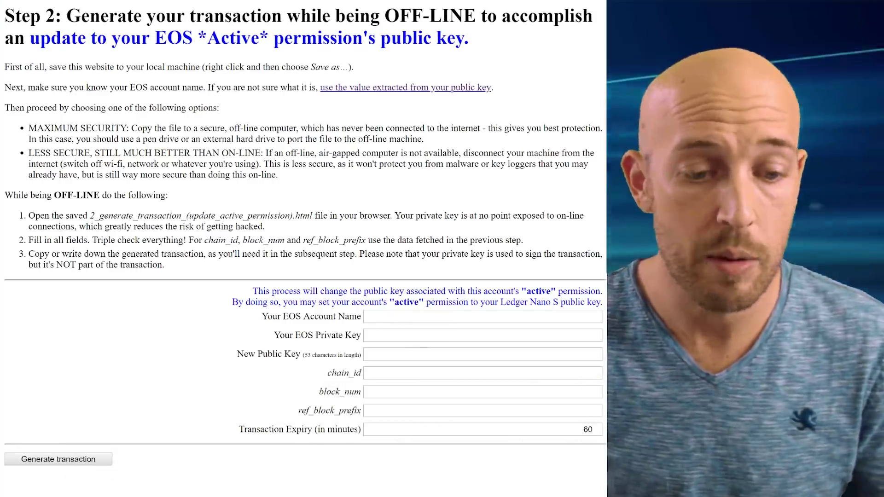
key(alt+Tab)
Step: Paste the EOS account name and the Ledger Nano S public key into the form
drag(317, 33, 293, 37)
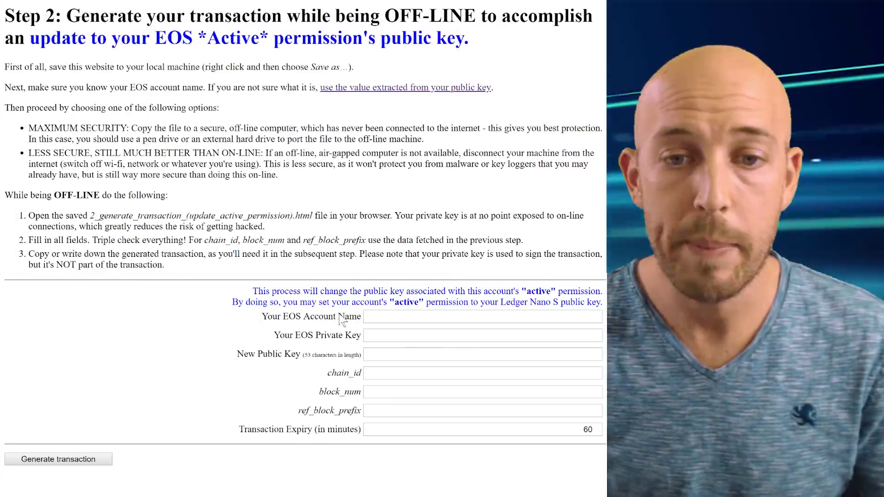
click(396, 317)
key(ctrl+v)
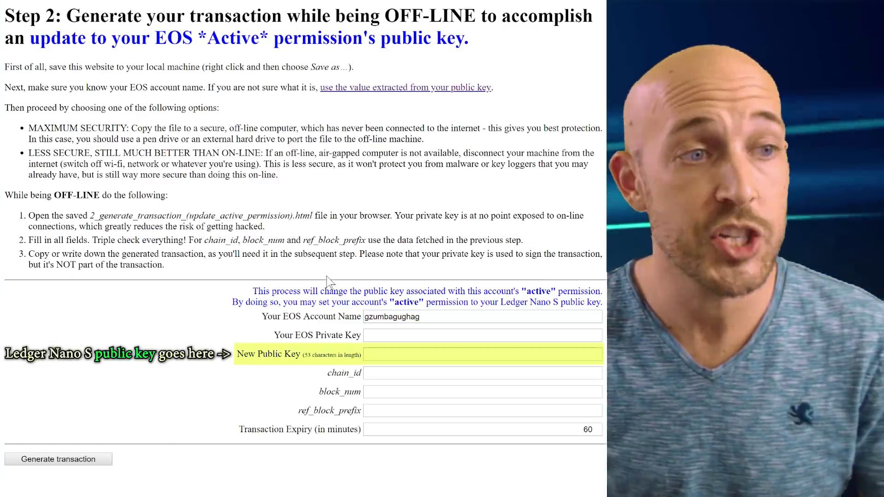
click(385, 354)
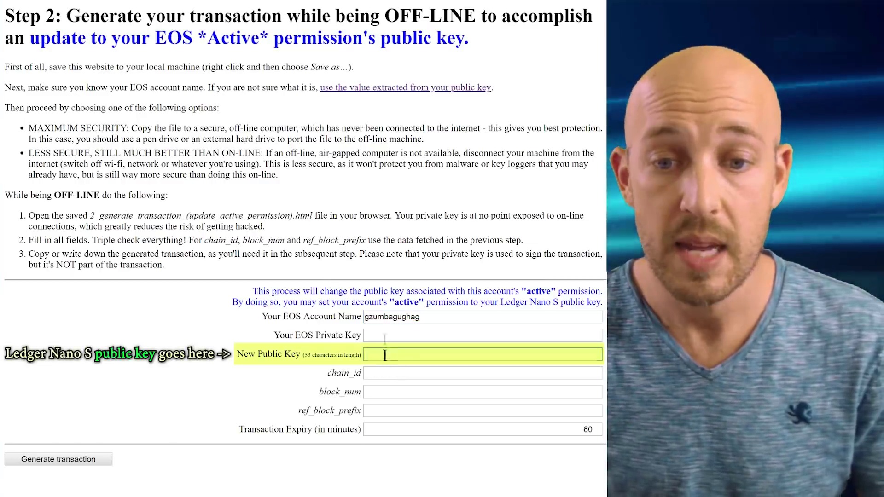
key(ctrl+v)
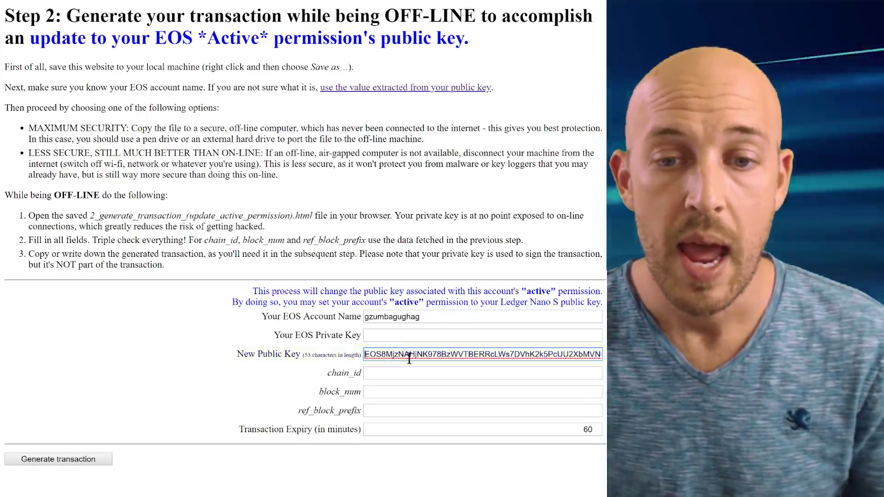
Step: Paste chain_id, block_num 24023913, ref_block_prefix 392230485 and the private key, keeping expiry at 60
click(368, 373)
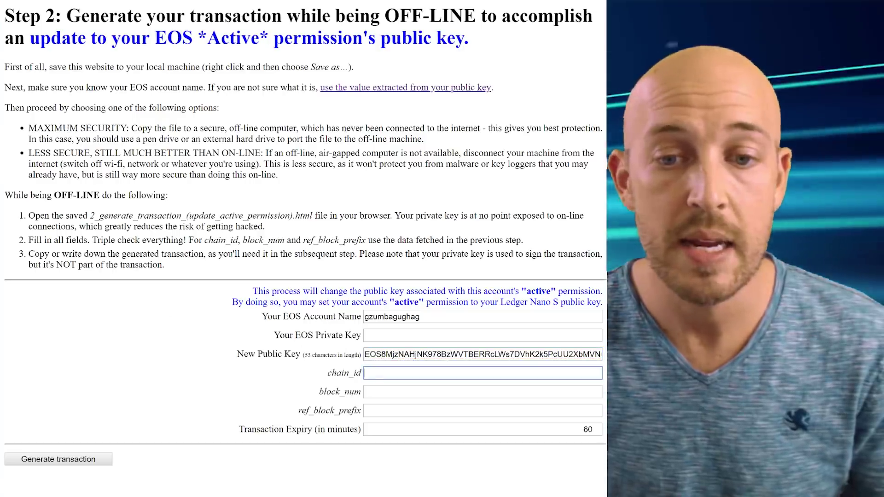
text(aca376f206b8fc25a6ed44dbdc66547c36c6c33e3a119ffbeaef943642f0e906)
click(381, 392)
text(24023913)
click(401, 411)
text(392230485)
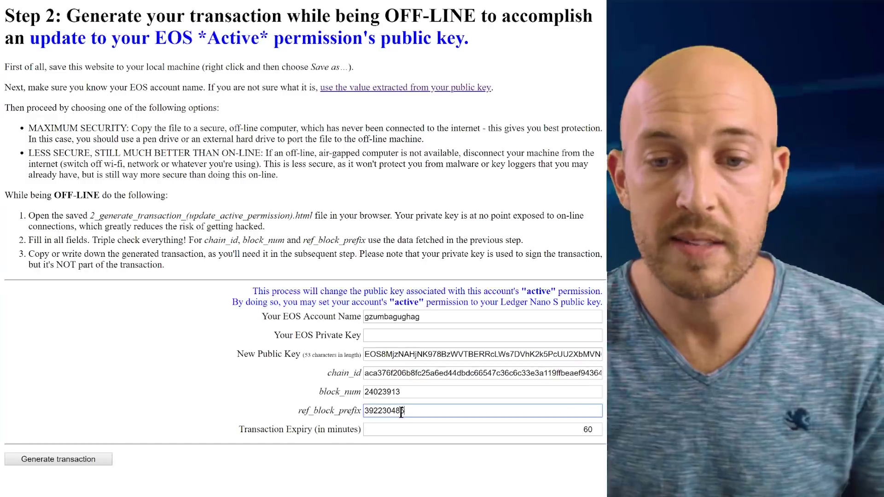
double_click(584, 432)
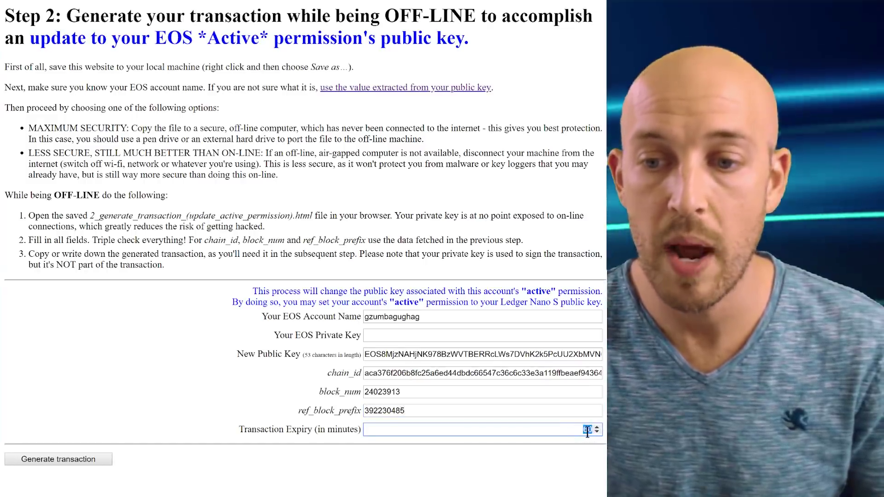
click(379, 335)
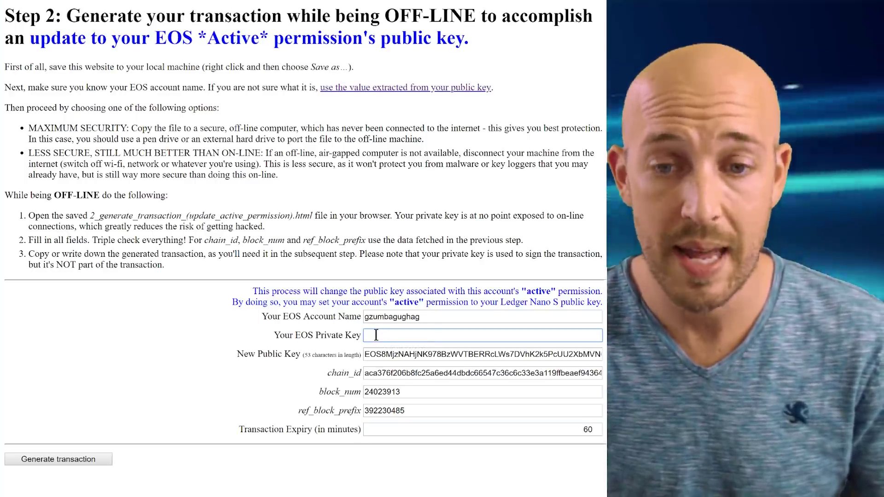
key(ctrl+v)
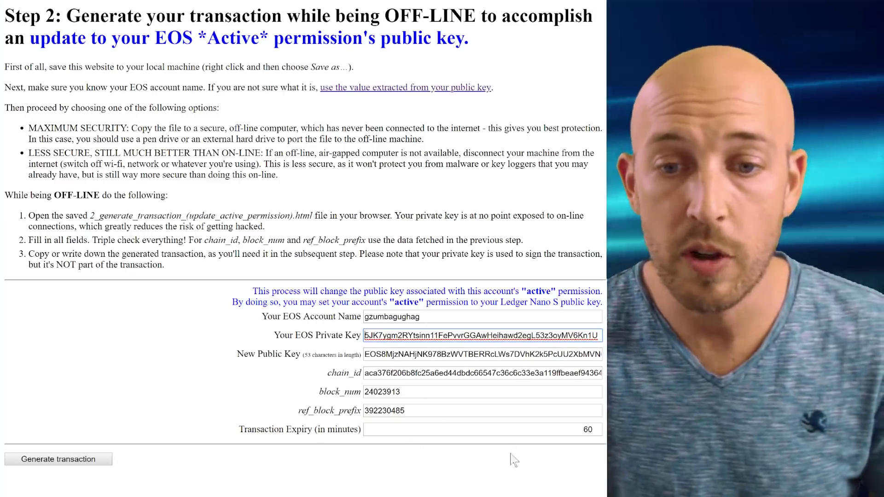
Step: Generate the signed updateauth transaction and select its entire raw JSON output
click(104, 459)
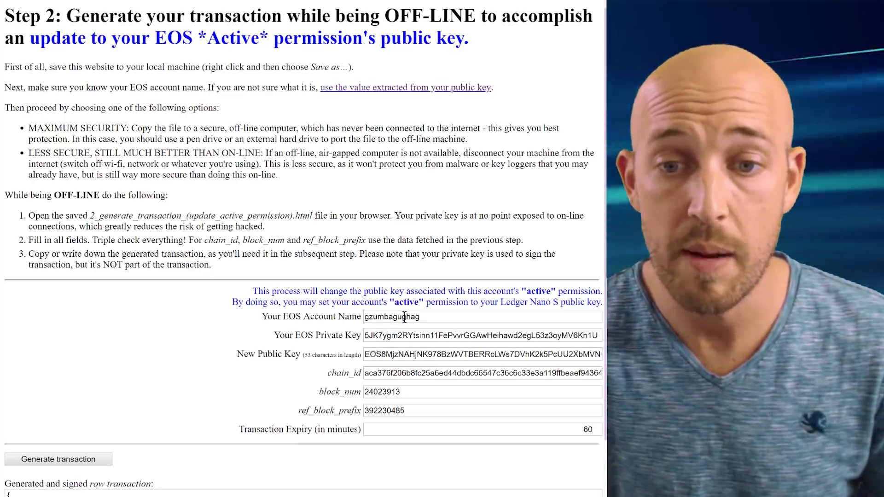
scroll(248, 363, down, 2)
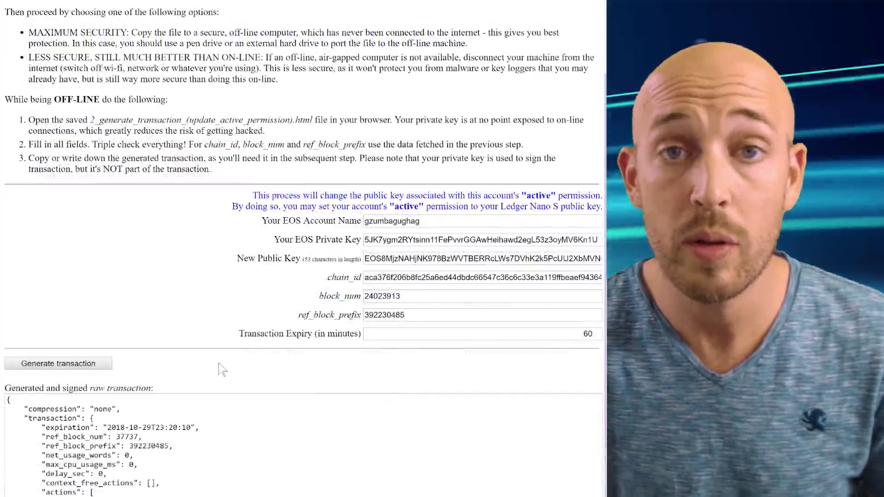
scroll(192, 473, down, 1)
click(208, 411)
scroll(209, 411, down, 2)
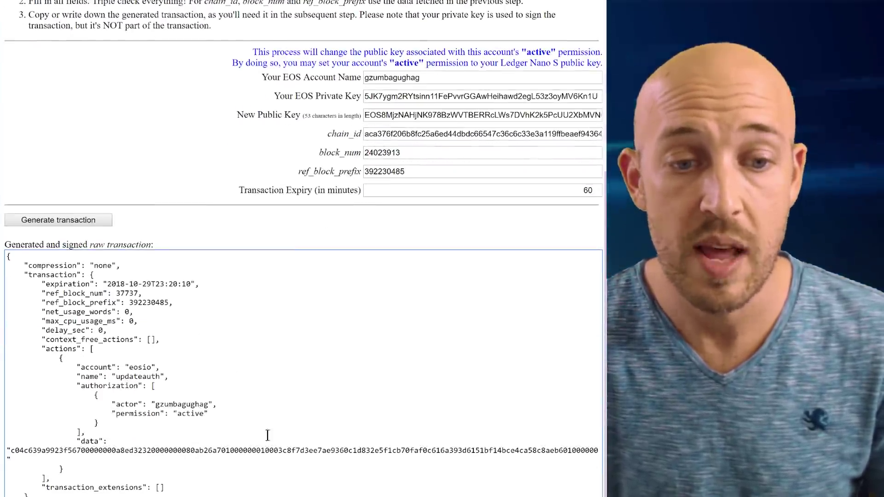
scroll(269, 422, down, 1)
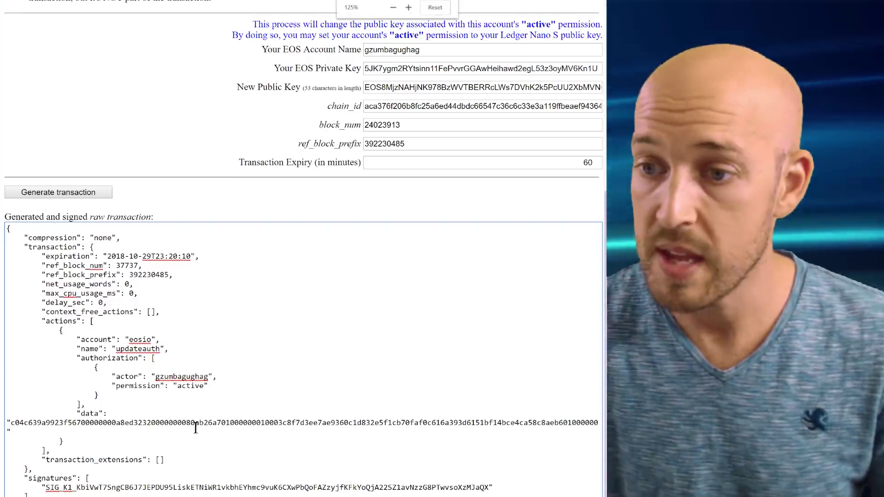
key(ctrl+a)
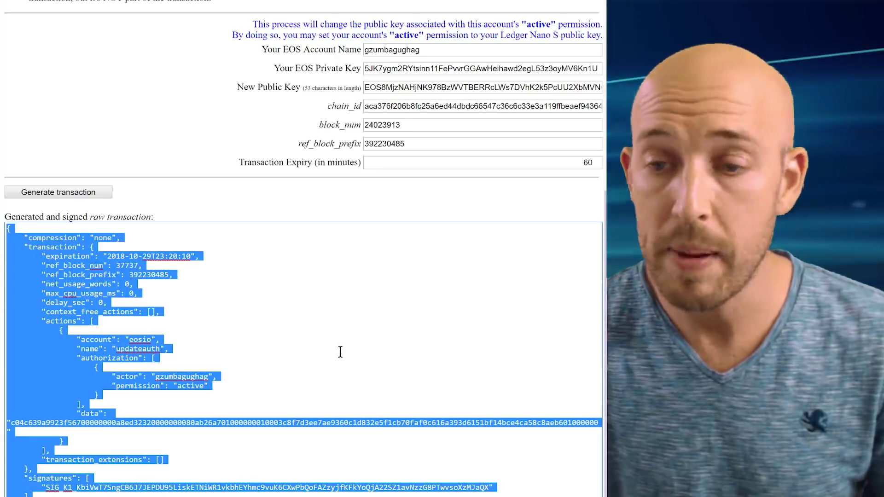
Step: Paste the raw transaction JSON directly beneath 'output:' in auth_test.txt
key(alt+Tab)
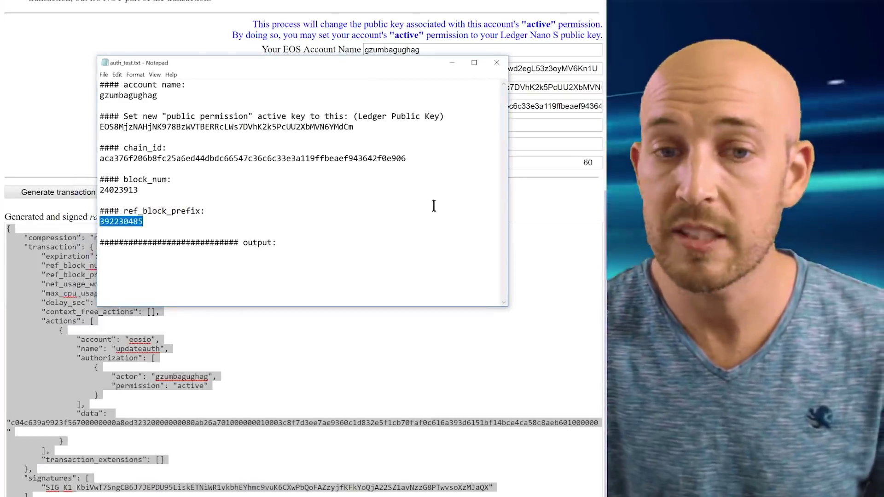
click(341, 252)
key(BackSpace)
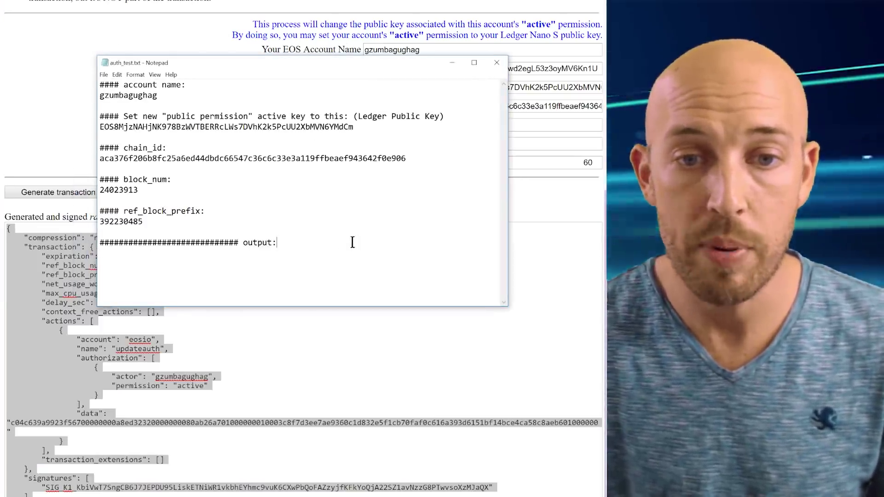
key(ctrl+v)
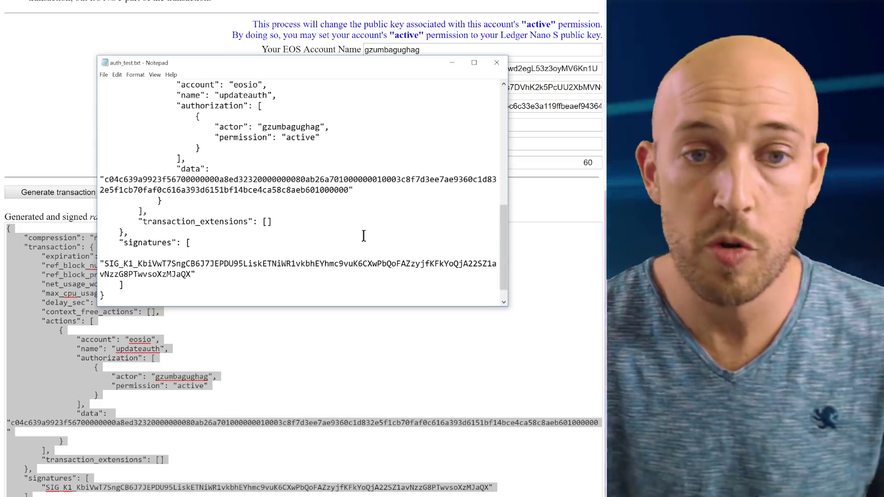
Step: Look over the pasted transaction JSON in the notes, placing the caret at its opening brace
scroll(362, 323, up, 6)
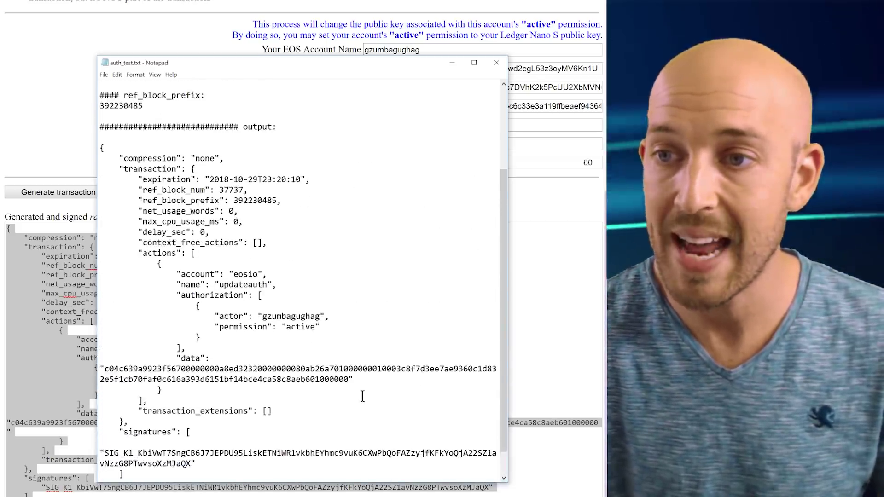
scroll(362, 395, down, 1)
drag(337, 65, 334, 26)
drag(105, 136, 280, 478)
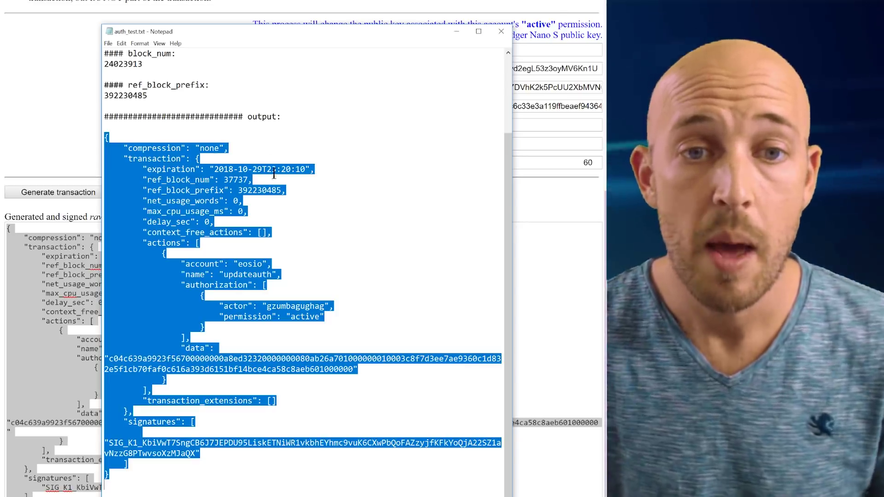
click(249, 74)
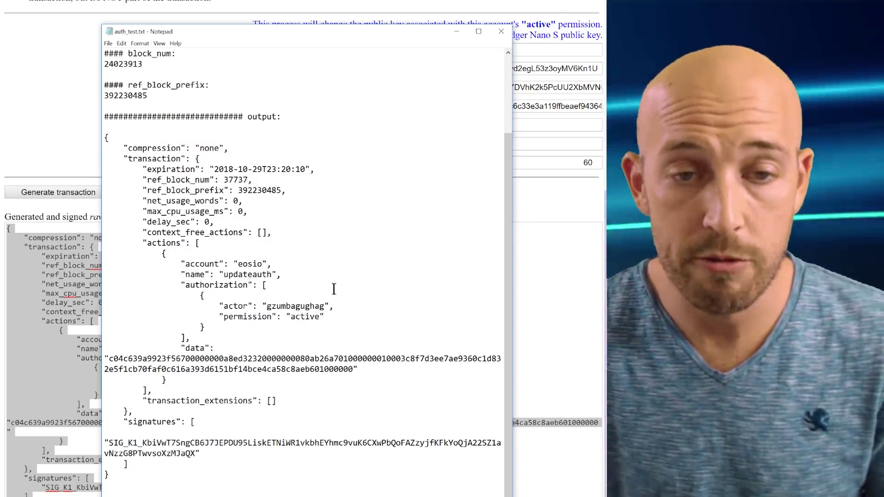
scroll(323, 201, up, 3)
click(286, 229)
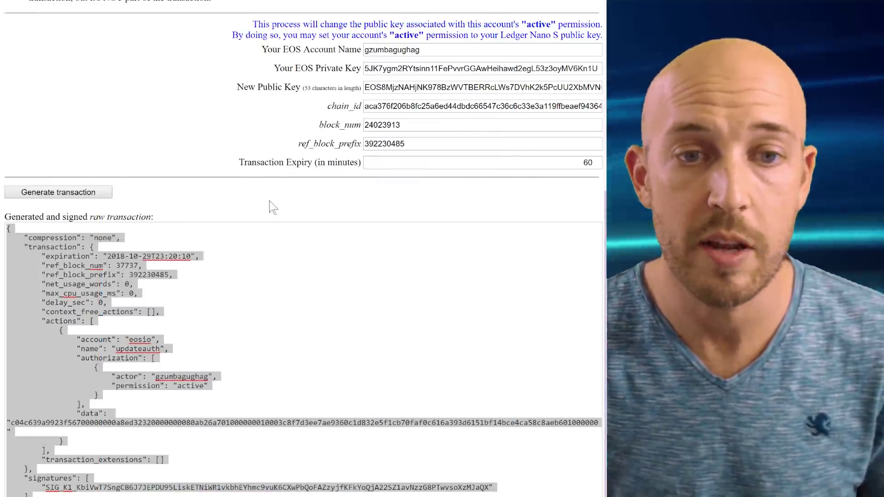
click(272, 207)
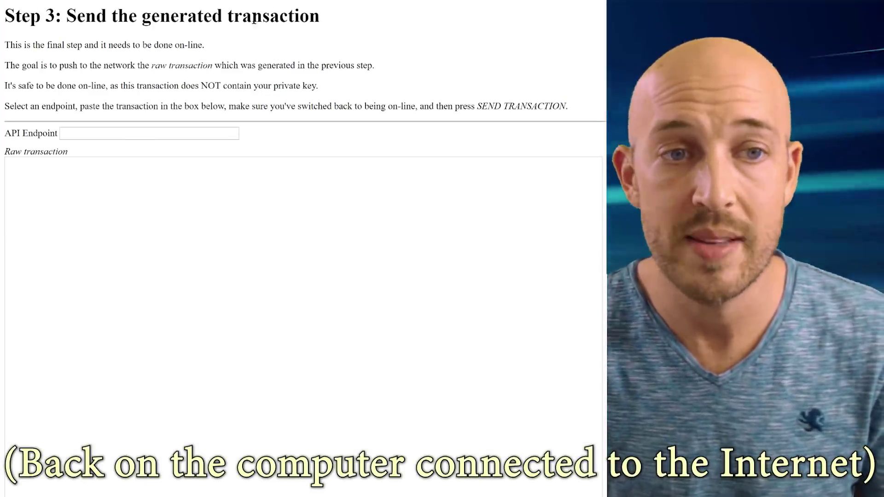
click(193, 133)
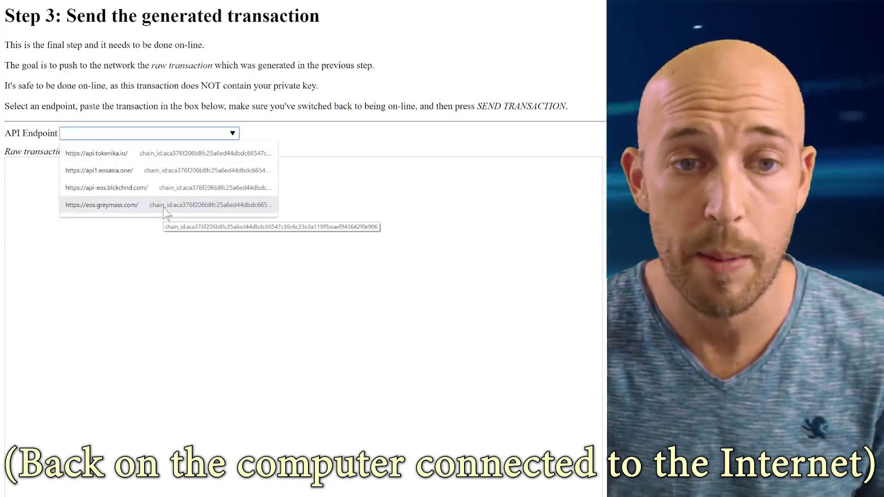
click(151, 204)
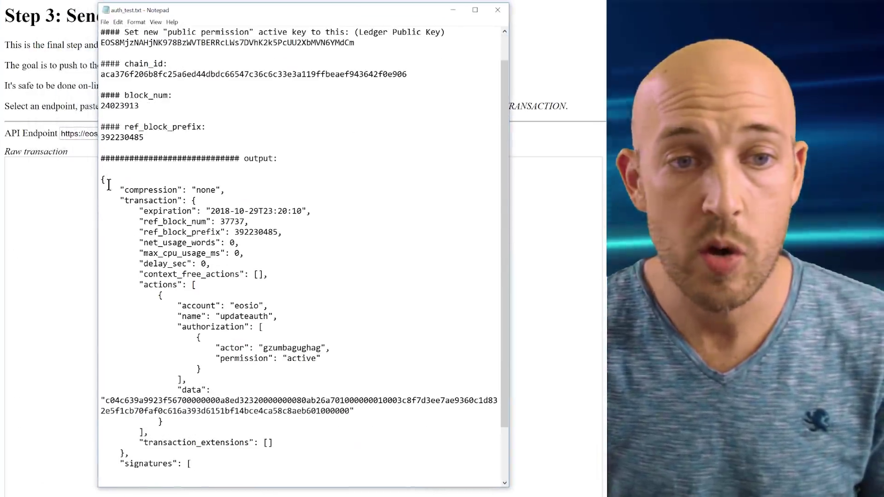
Step: Copy the saved transaction JSON from the notes into the Raw transaction box
scroll(120, 179, down, 2)
drag(103, 116, 321, 467)
key(ctrl+c)
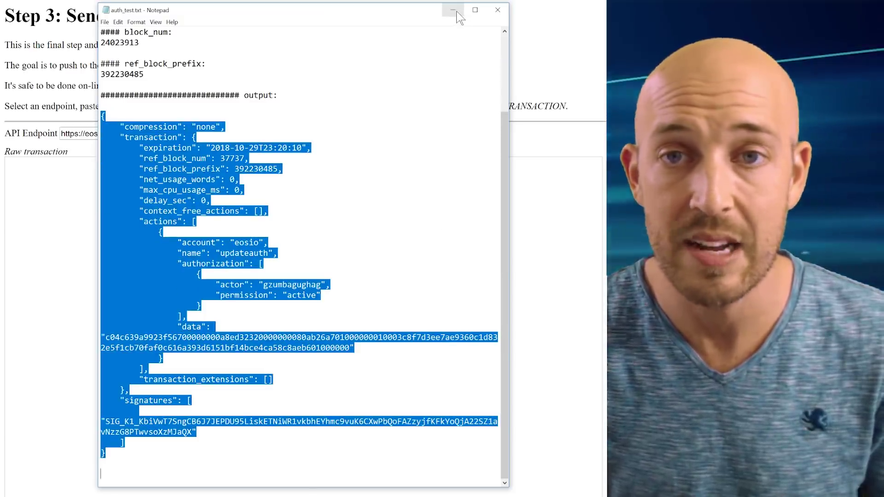
click(456, 11)
click(118, 207)
key(ctrl+v)
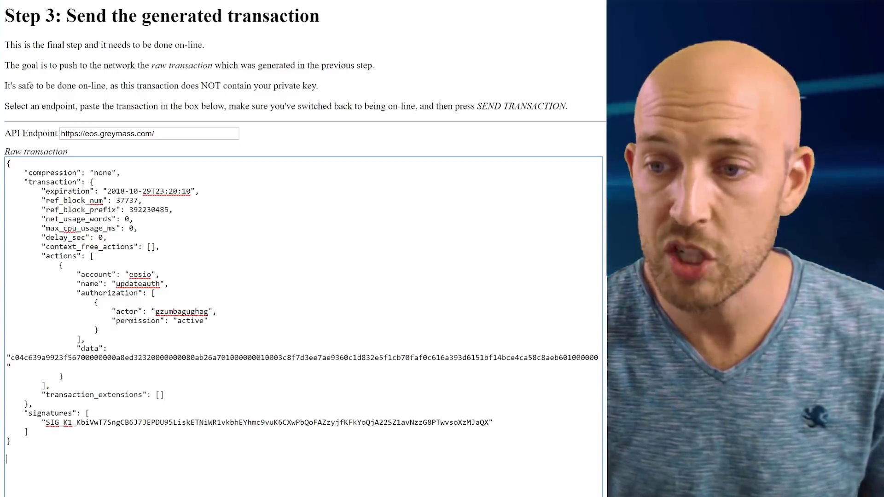
Step: Zoom the page out to 90% and send the transaction to the network
key(ctrl+minus)
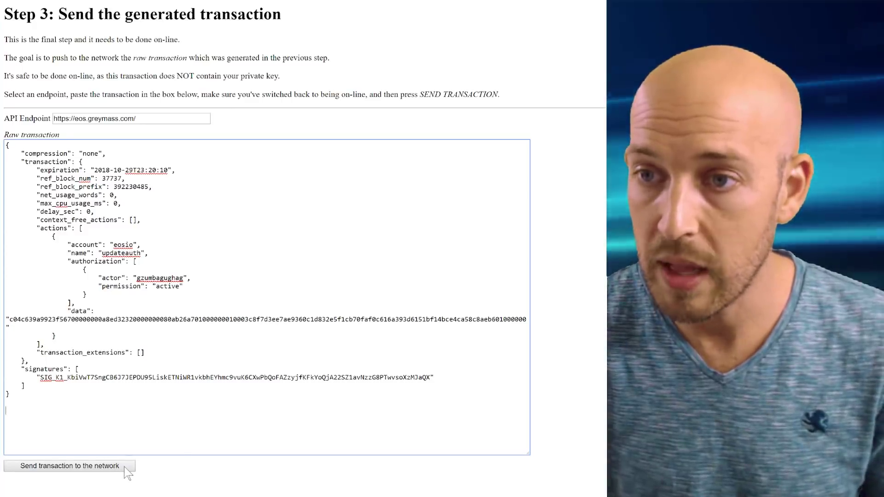
click(124, 467)
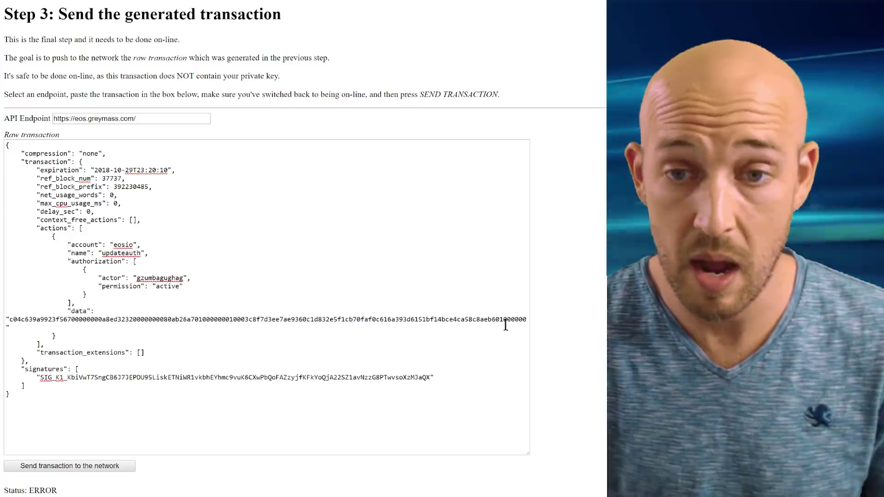
key(ctrl+minus)
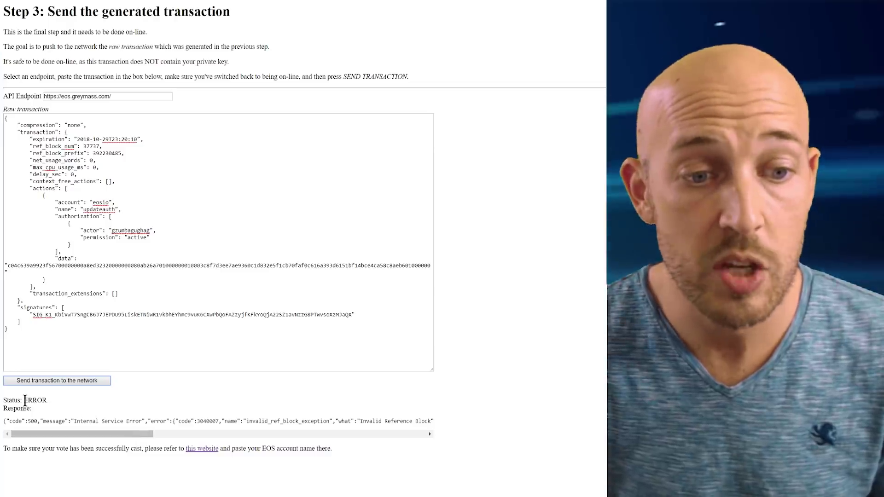
Step: Highlight the ERROR status and Invalid Reference Block message in the response
drag(24, 400, 63, 405)
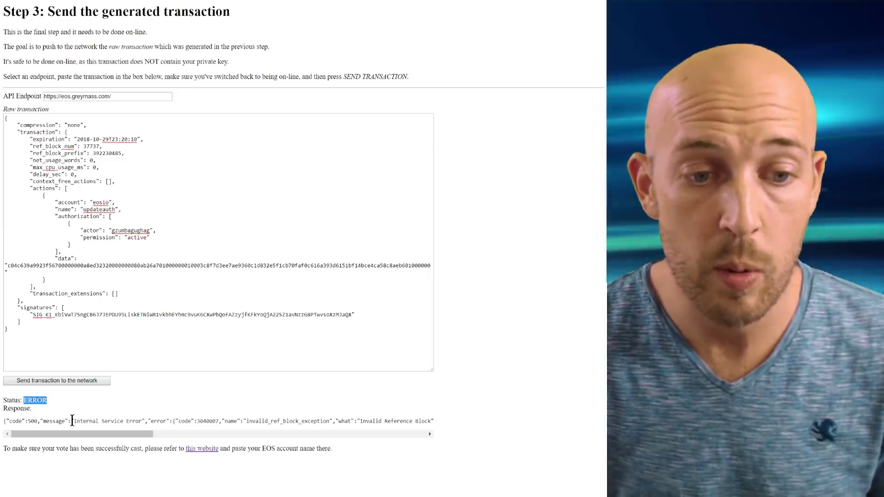
drag(71, 420, 350, 420)
click(350, 420)
drag(130, 434, 153, 434)
drag(289, 420, 361, 420)
drag(167, 434, 144, 434)
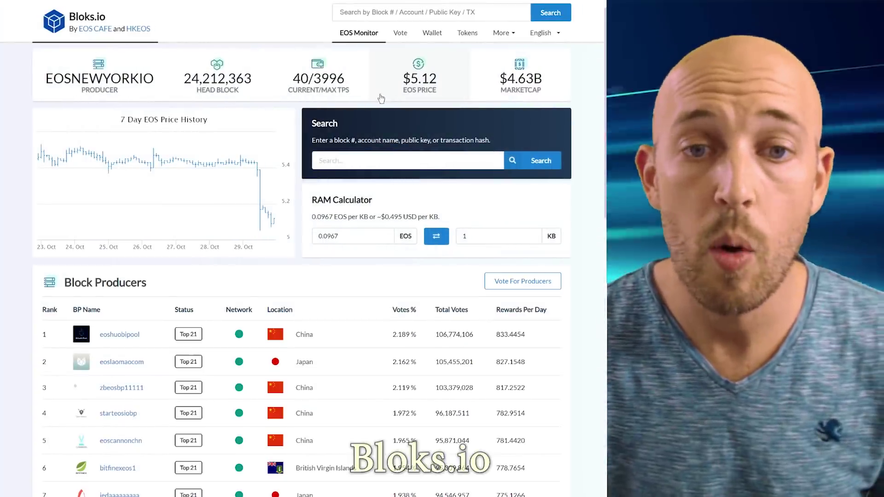
Step: Search the account on Bloks.io and pick out the active public key in its Update Auth JSON
click(382, 13)
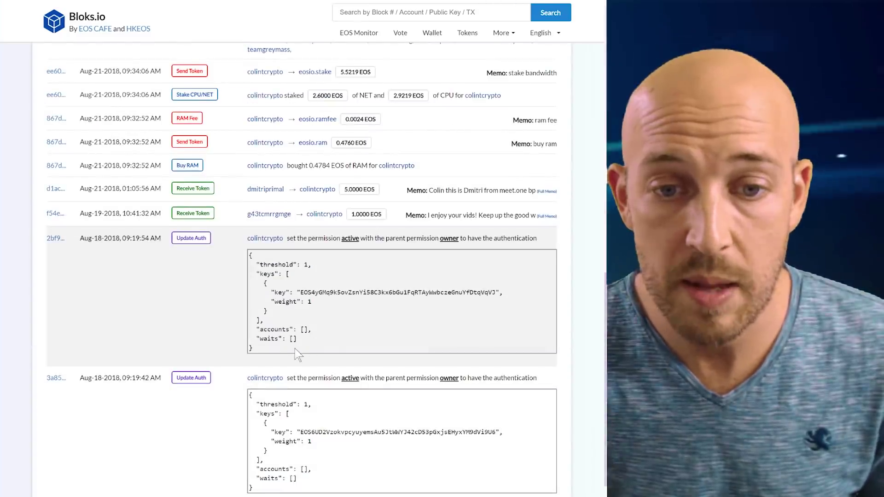
drag(322, 349, 250, 256)
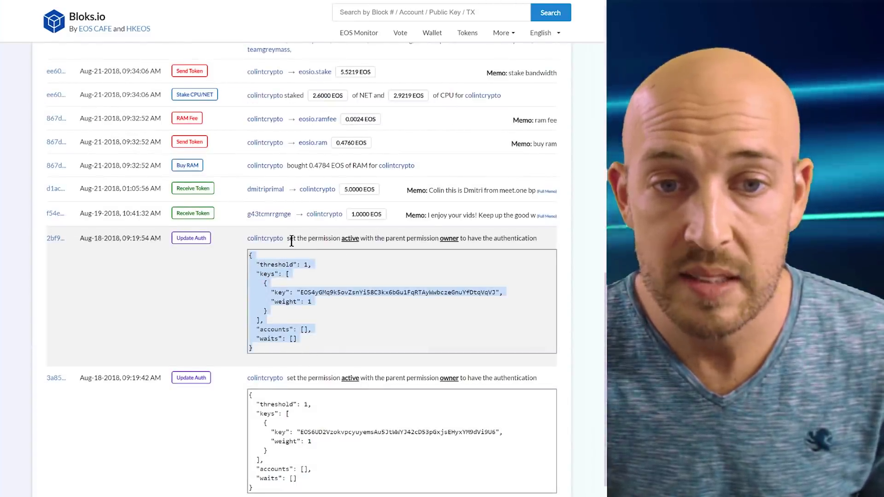
scroll(291, 240, up, 2)
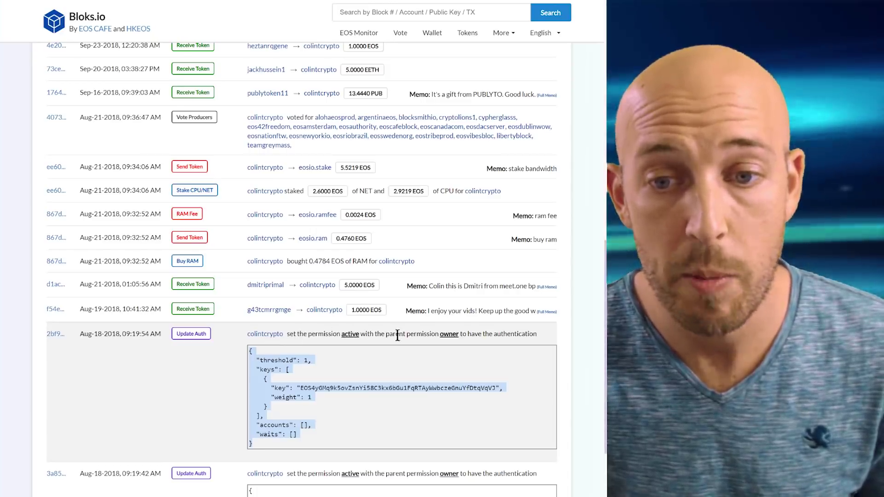
scroll(450, 334, down, 4)
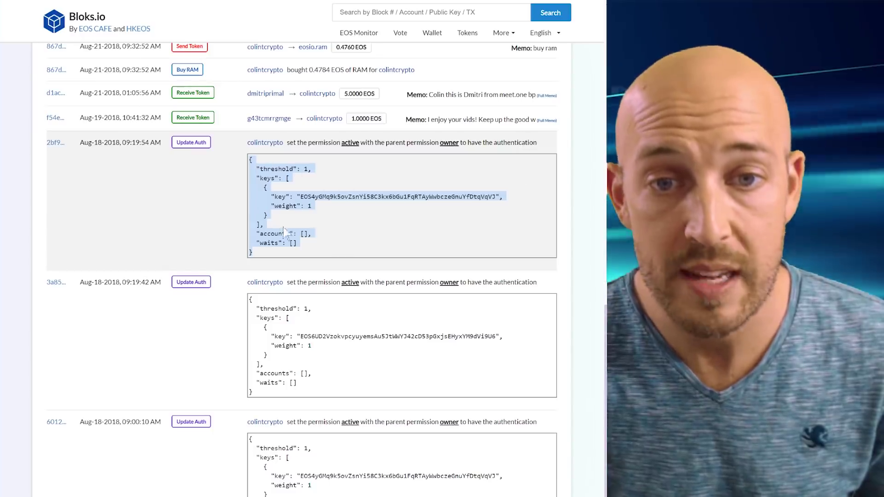
double_click(333, 197)
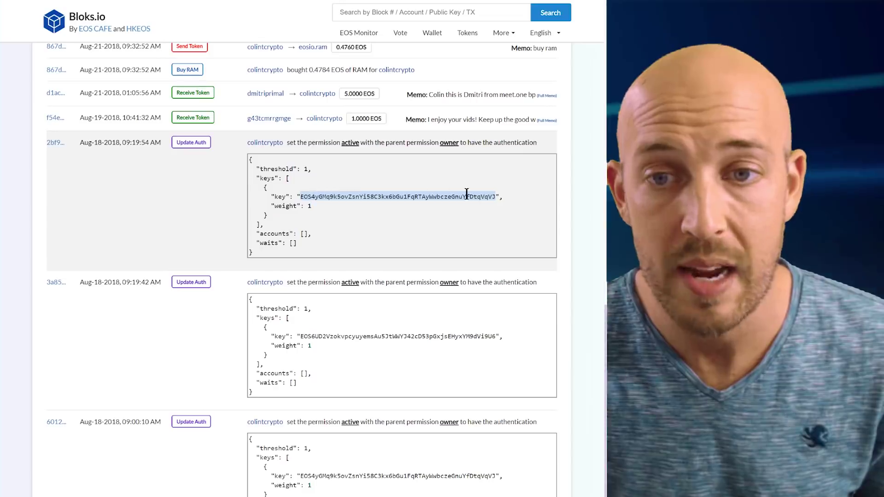
scroll(346, 219, up, 15)
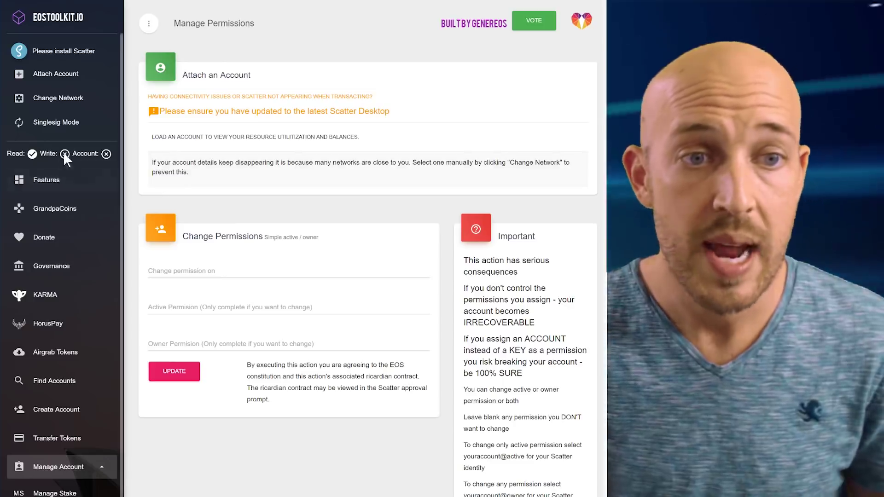
mouse_move(64, 154)
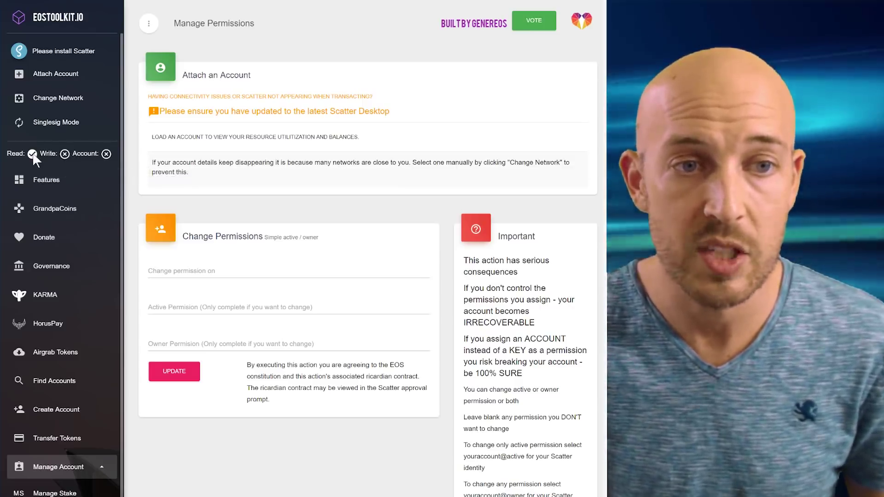
mouse_move(33, 155)
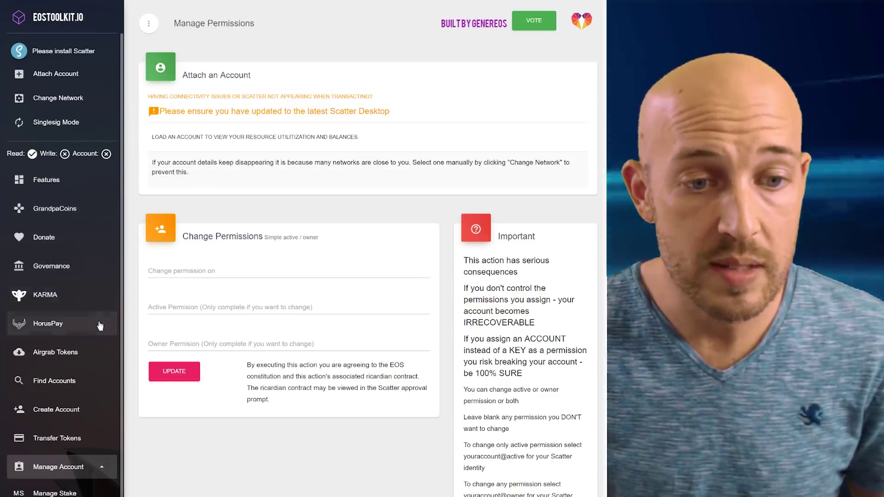
scroll(85, 389, down, 2)
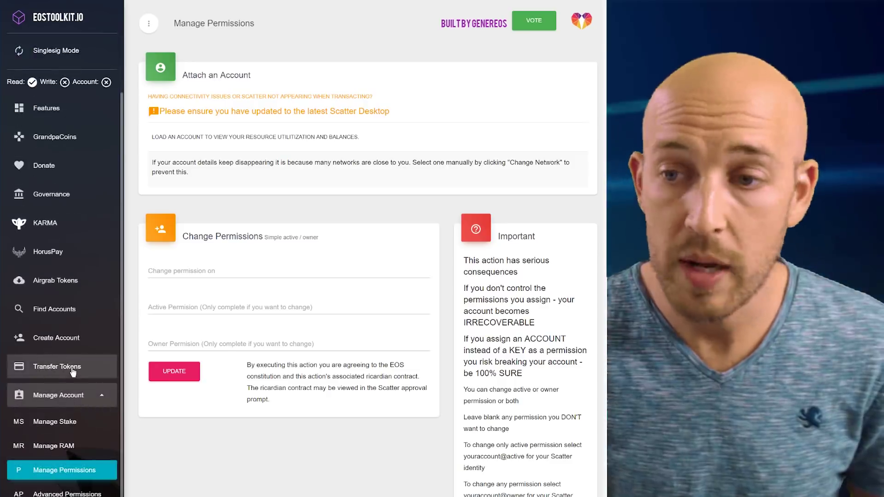
Step: On the Transfer Tokens form, set the symbol to BLACK and enter placeholder recipient 'sdfasdfasd'
click(73, 368)
double_click(336, 299)
text(BLACK)
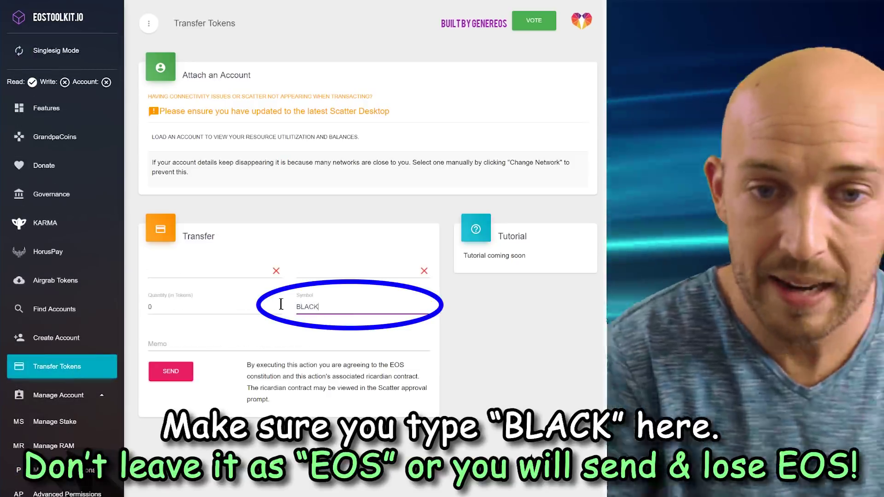
click(231, 275)
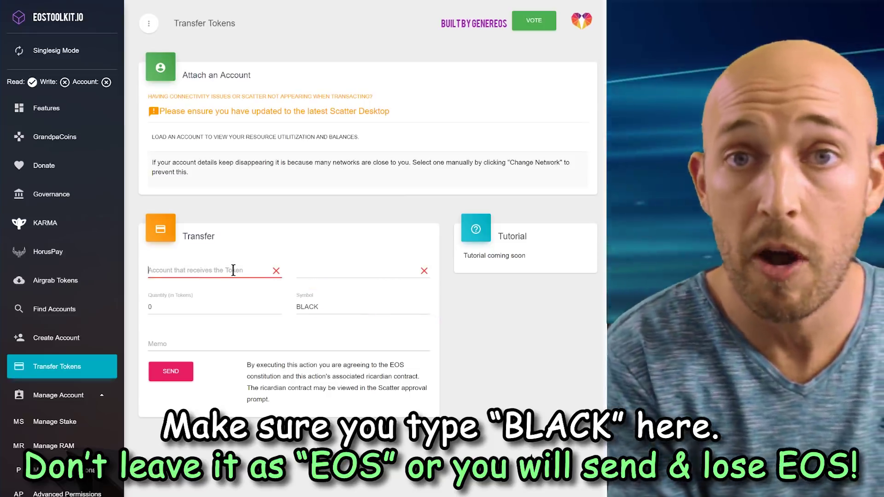
text(sdfasdfasdf)
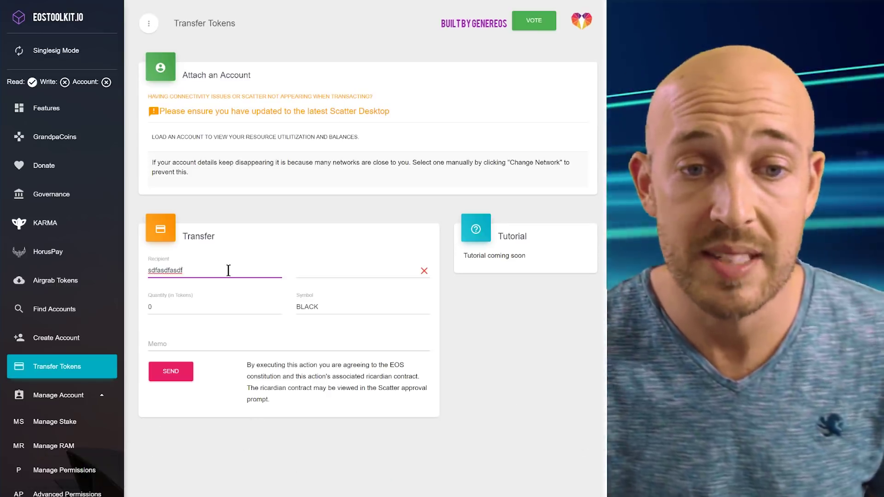
Step: Copy the EOS account name from the Notepad notes and paste it as the sender
click(334, 270)
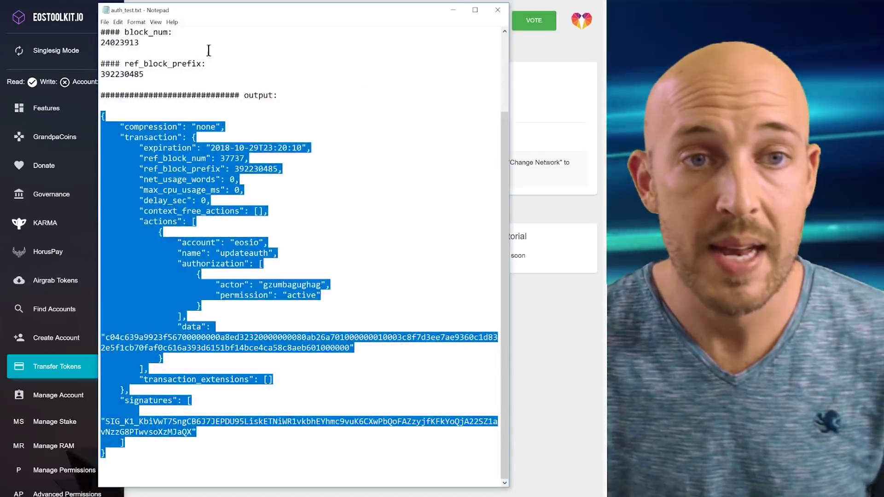
scroll(212, 60, up, 3)
double_click(149, 43)
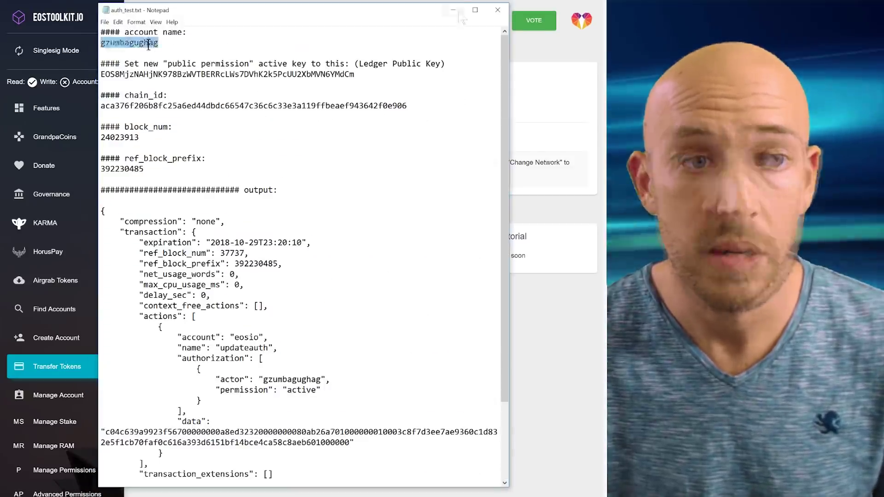
key(ctrl+c)
click(452, 9)
click(345, 266)
key(ctrl+v)
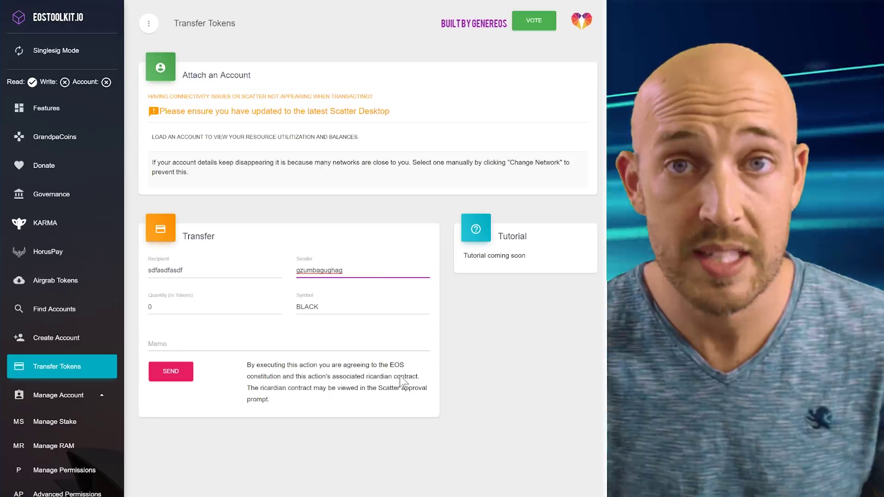
Step: Set the transfer quantity to 3500, replacing an interim value of 50
double_click(197, 306)
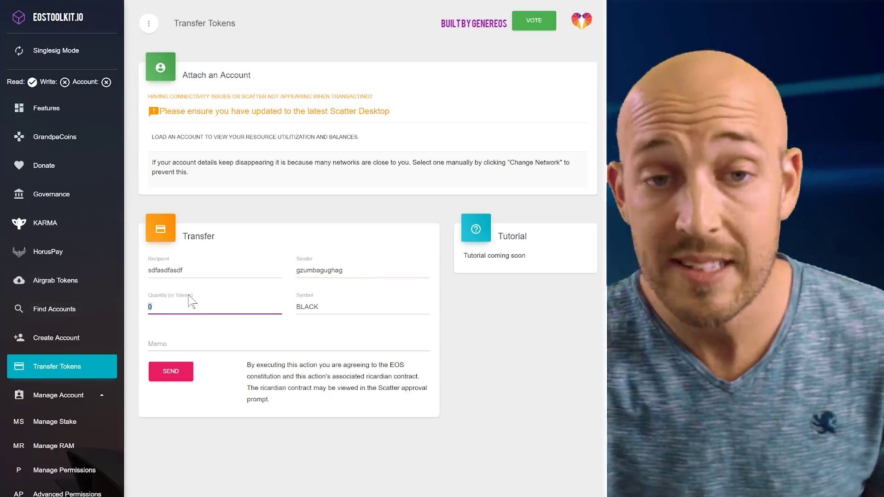
text(50)
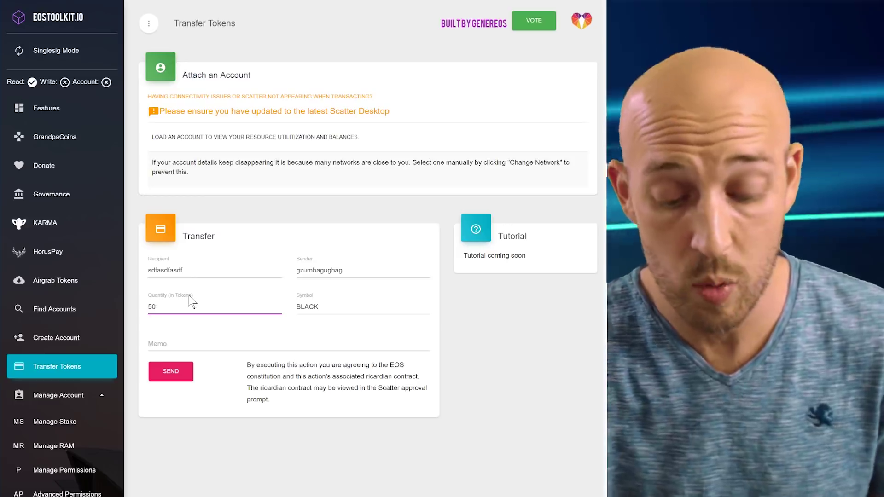
double_click(189, 297)
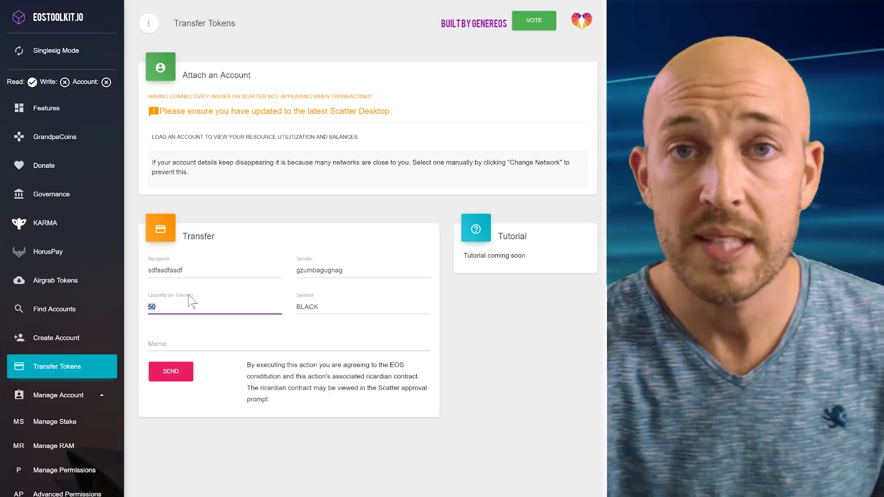
key(BackSpace)
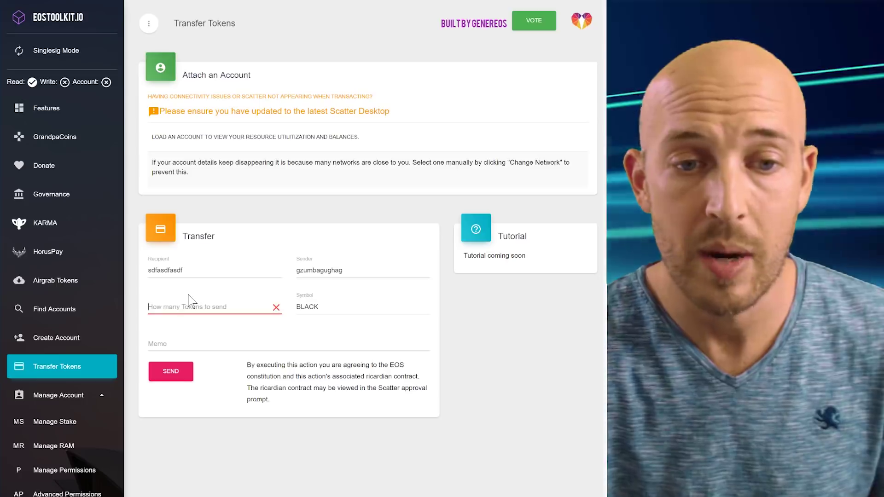
text(3500)
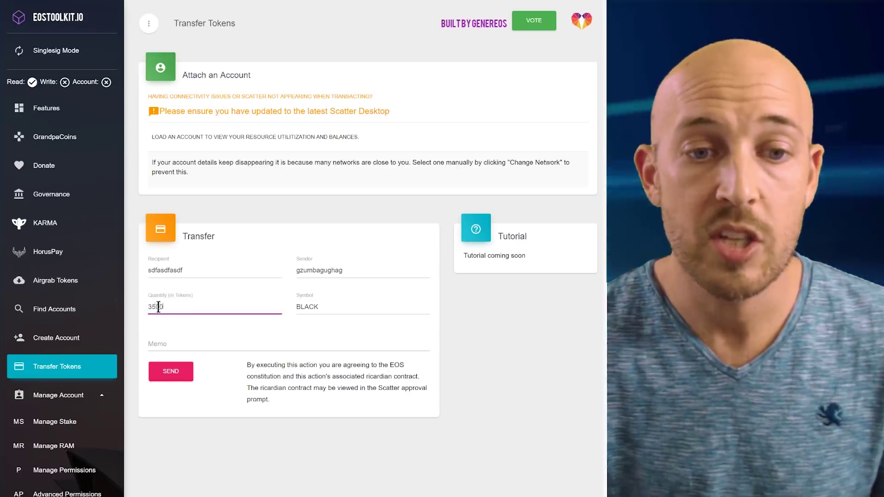
drag(148, 307, 181, 302)
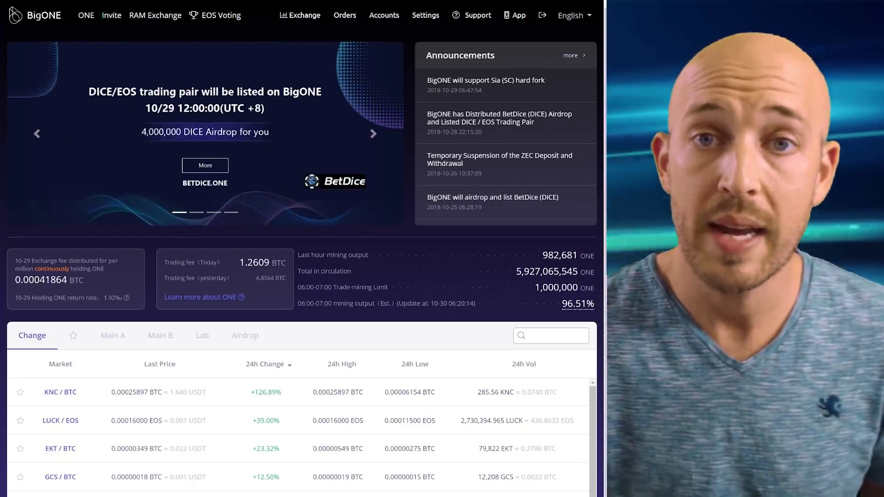
key(alt+Tab)
mouse_move(101, 43)
mouse_down()
mouse_move(163, 48)
mouse_move(101, 43)
mouse_up()
click(163, 48)
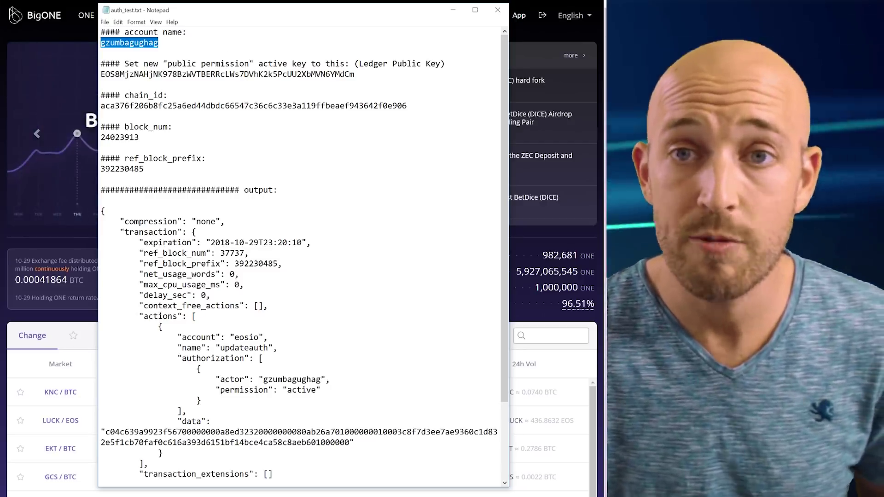
click(454, 12)
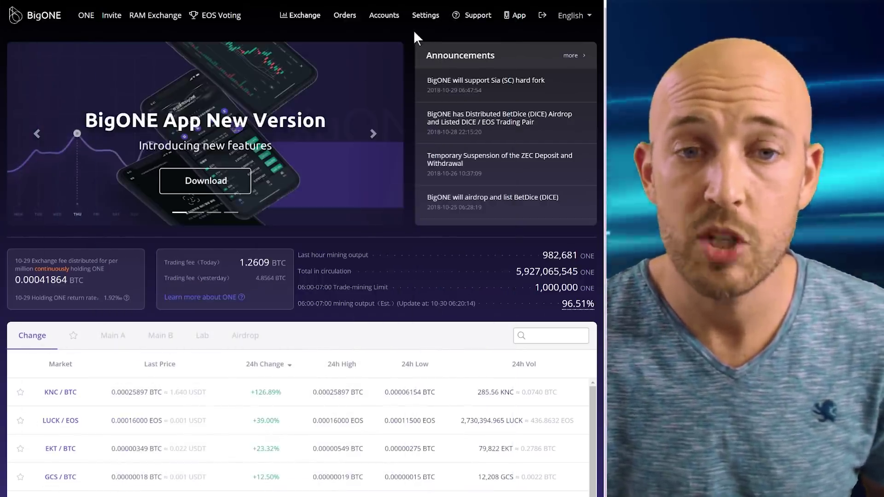